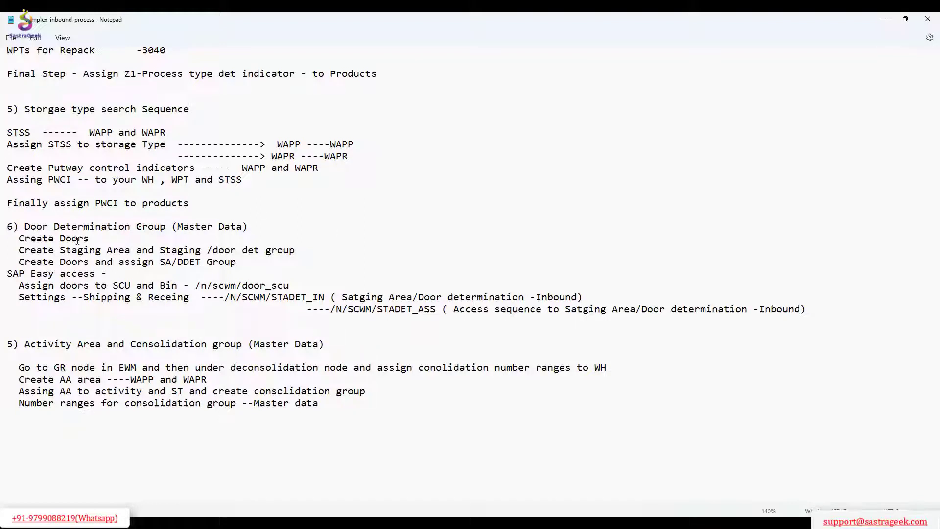
Highlight the Door Determination Group notes in Notepad and examine the docks, doors and staging areas in the Excel warehouse layout
left_click(19, 226)
left_click_drag(69, 235, 808, 309)
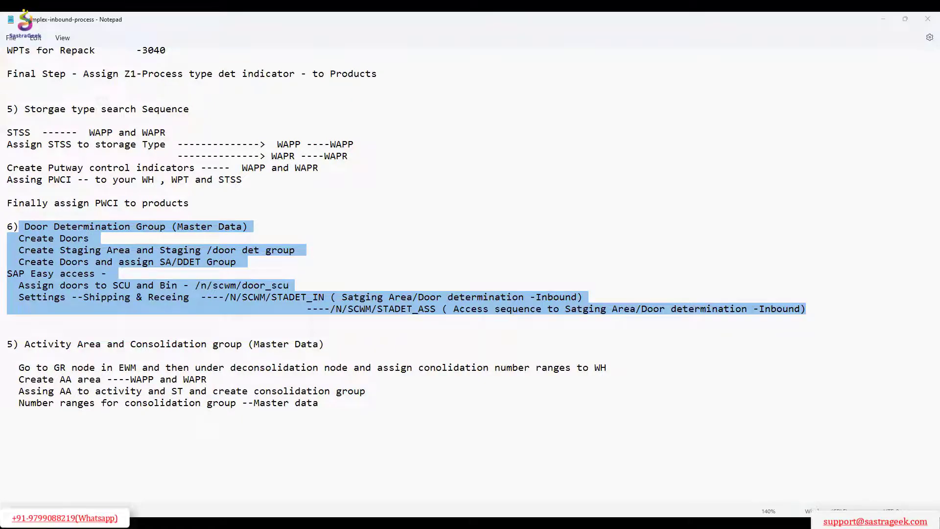
key("alt+Tab")
scroll(318, 294, "down", 2)
scroll(317, 294, "up", 1)
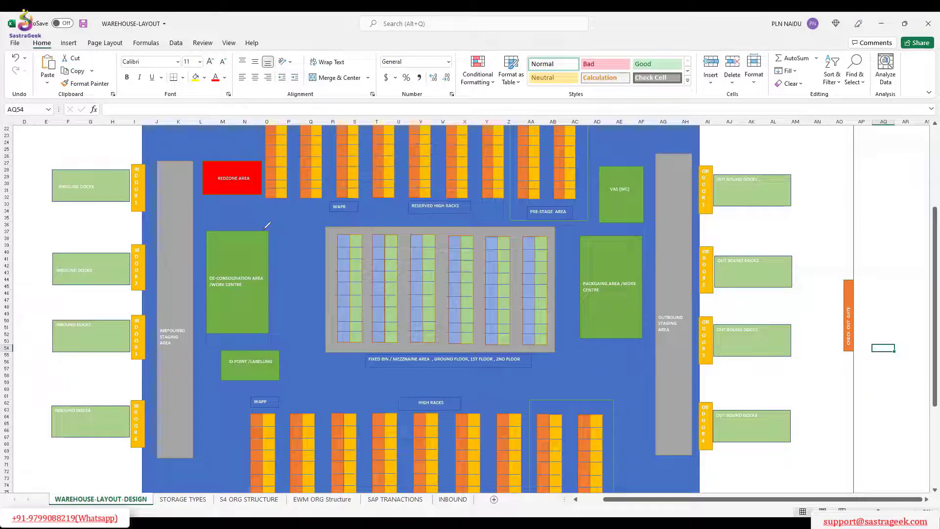
key("ctrl+2")
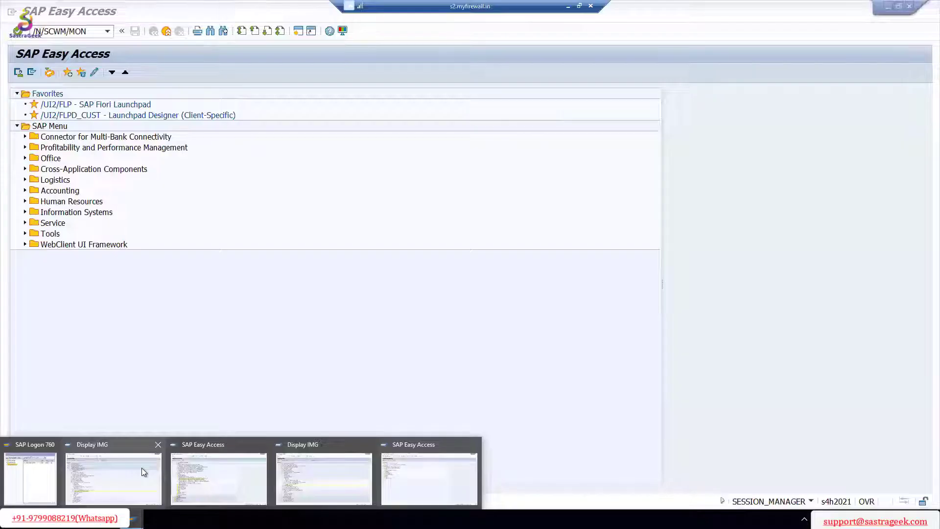
Switch to the SAP Display IMG session and open Define Warehouse Door under Extended Warehouse Management Master Data
left_click(142, 468)
scroll(88, 180, "up", 1)
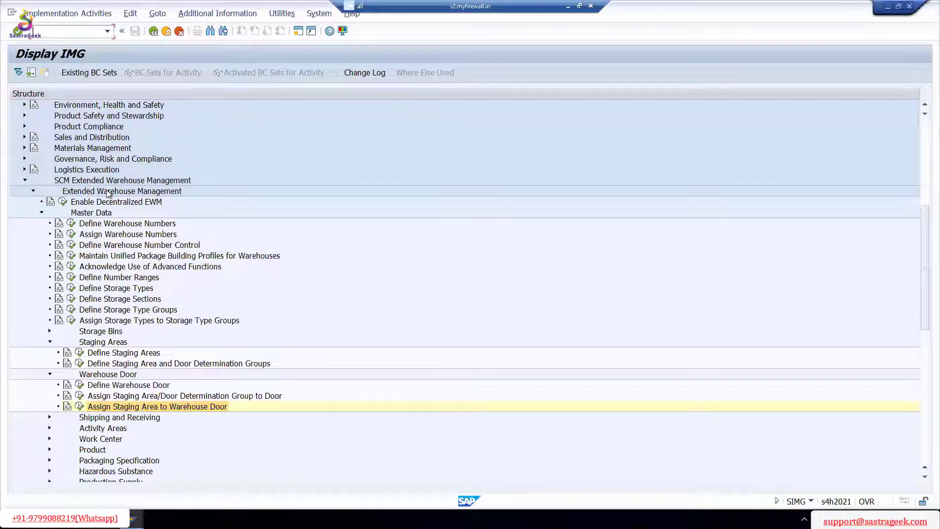
left_click(105, 183)
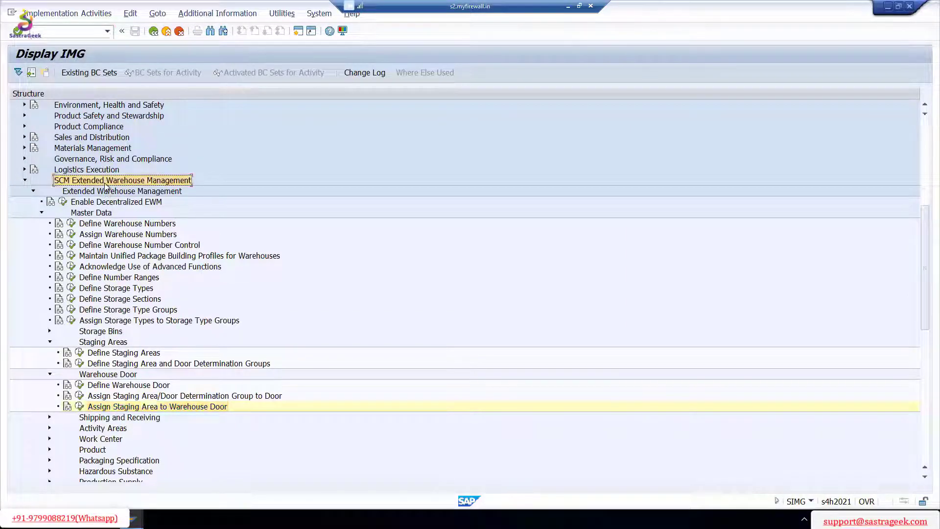
left_click(97, 214)
left_click(105, 344)
scroll(311, 279, "down", 2)
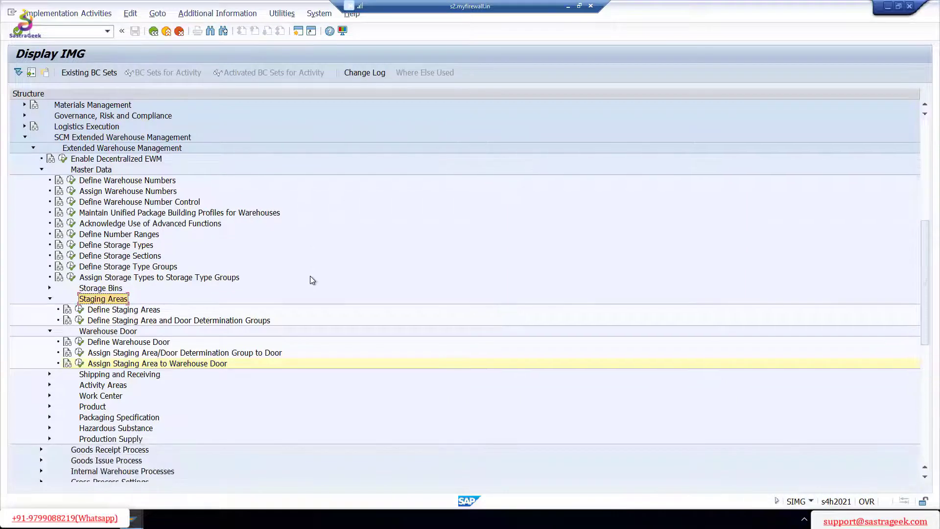
left_click(130, 342)
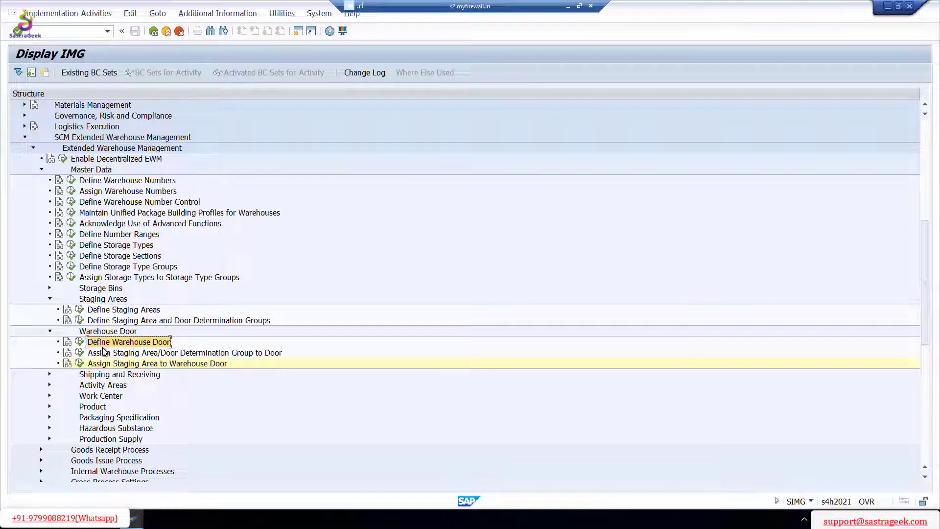
left_click(79, 342)
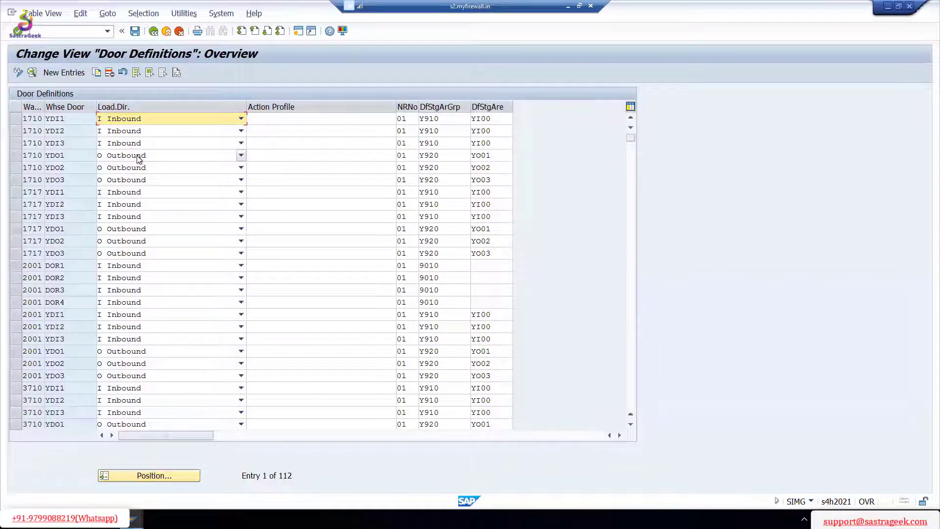
Examine the existing door definitions and the loading direction options of door YDI1 in warehouse 1710, and return to the IMG
left_click(70, 118)
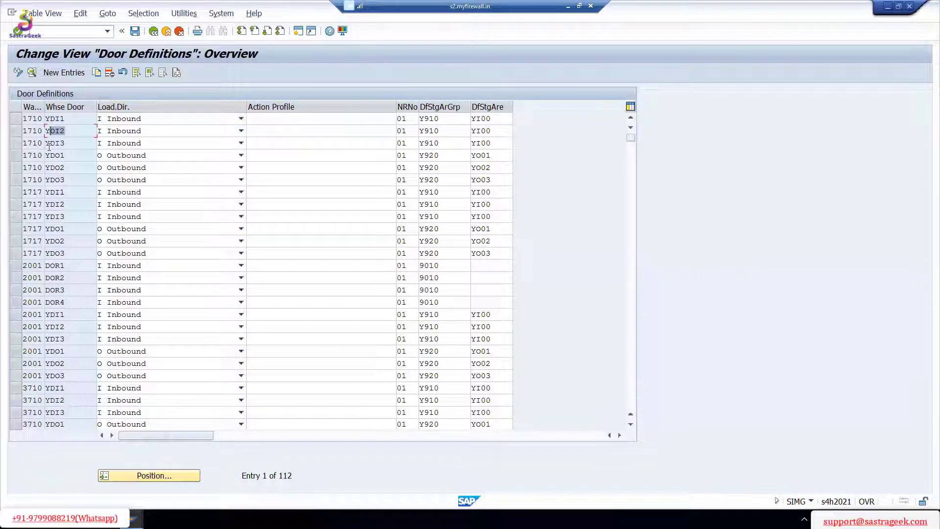
left_click(242, 119)
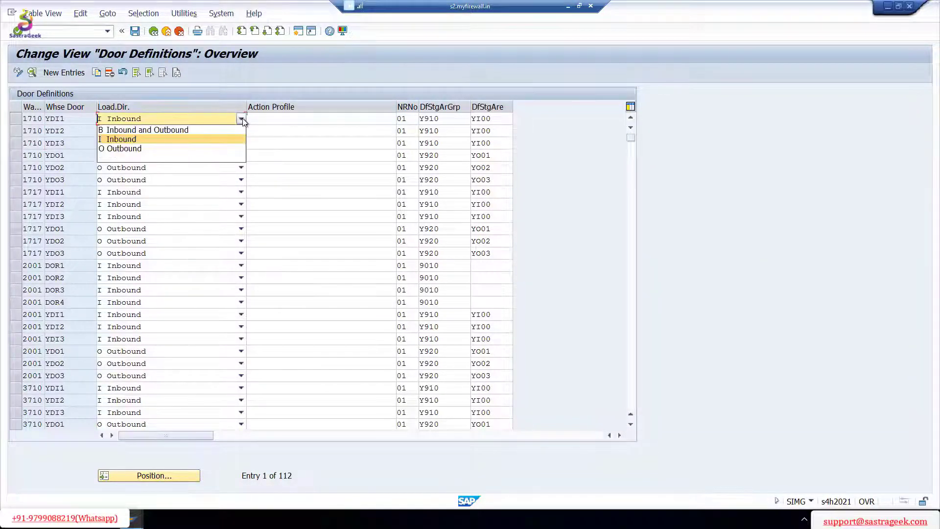
left_click(154, 118)
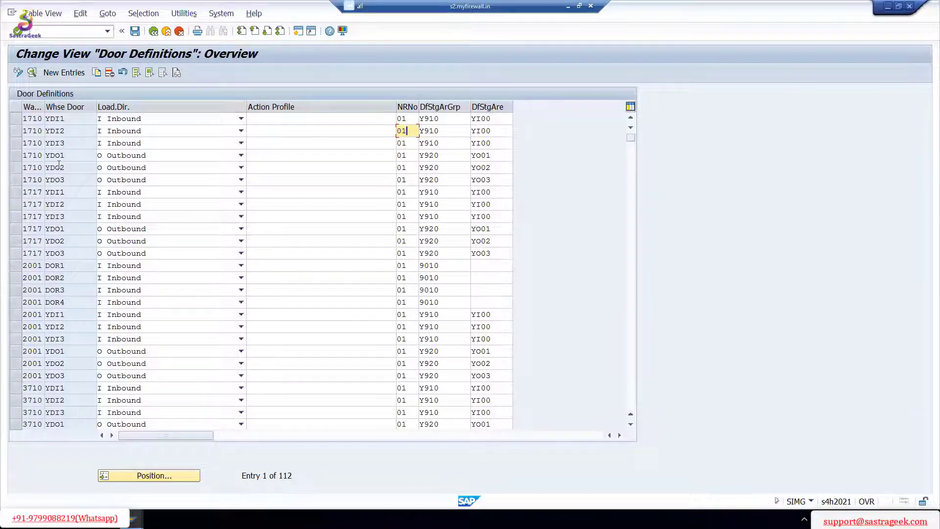
left_click(153, 31)
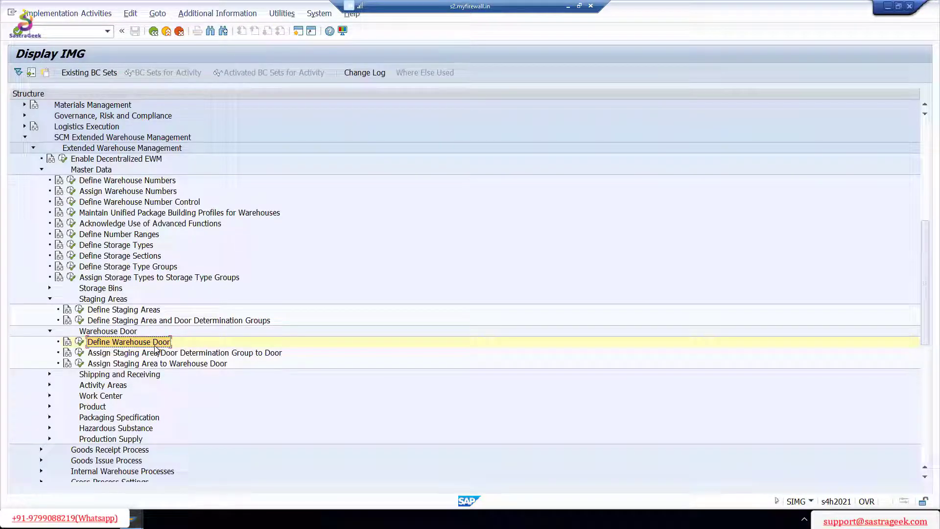
Open Define Staging Areas and position the list at the entries of warehouse 8001
left_click(144, 310)
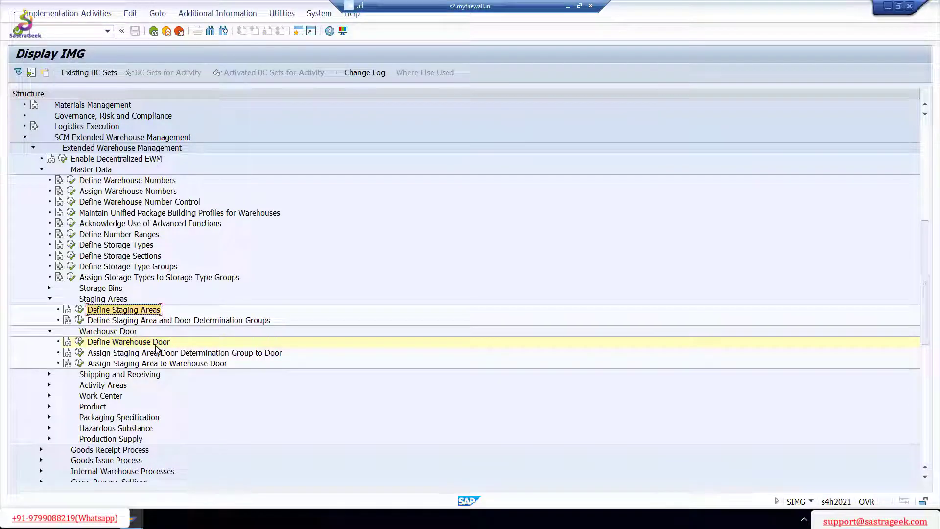
left_click(80, 309)
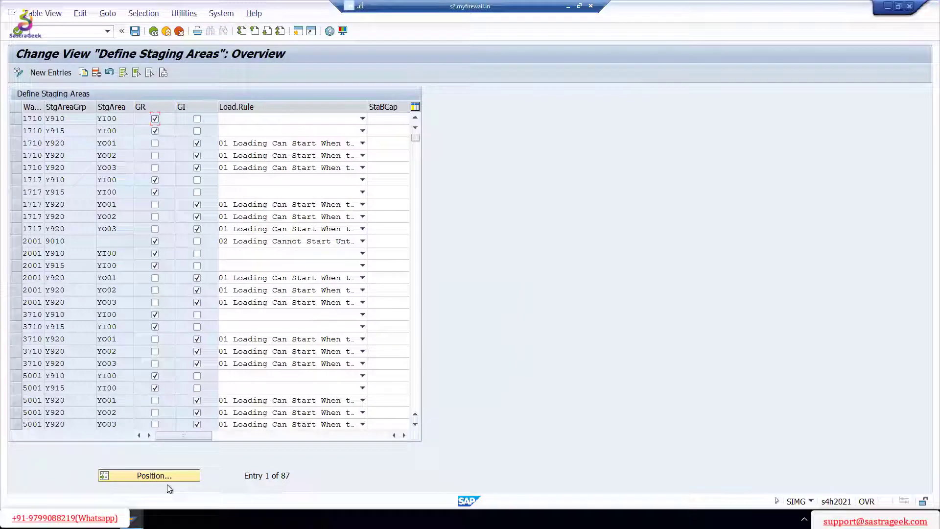
left_click(151, 475)
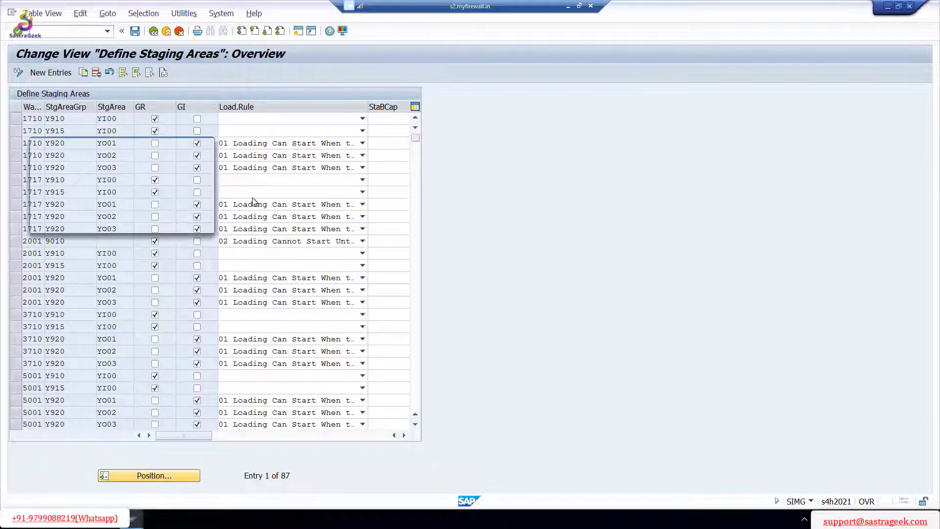
type("8001")
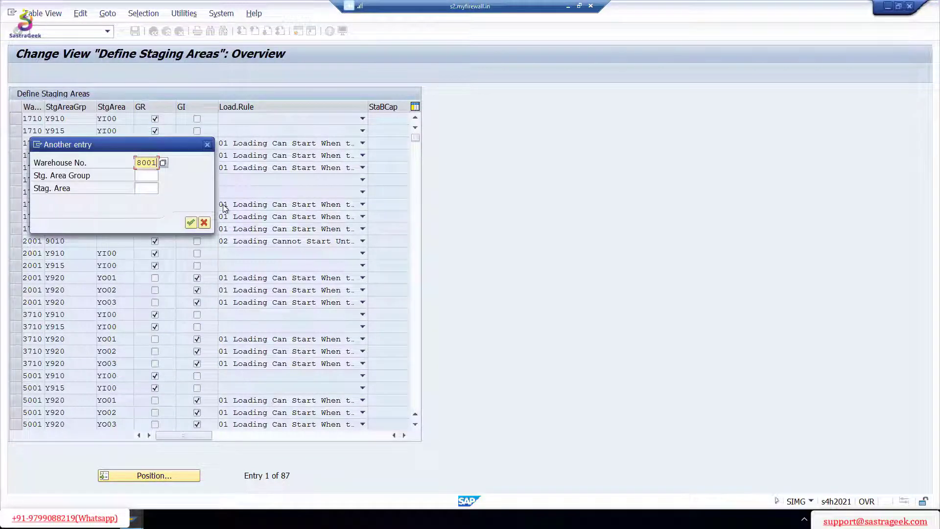
left_click(190, 223)
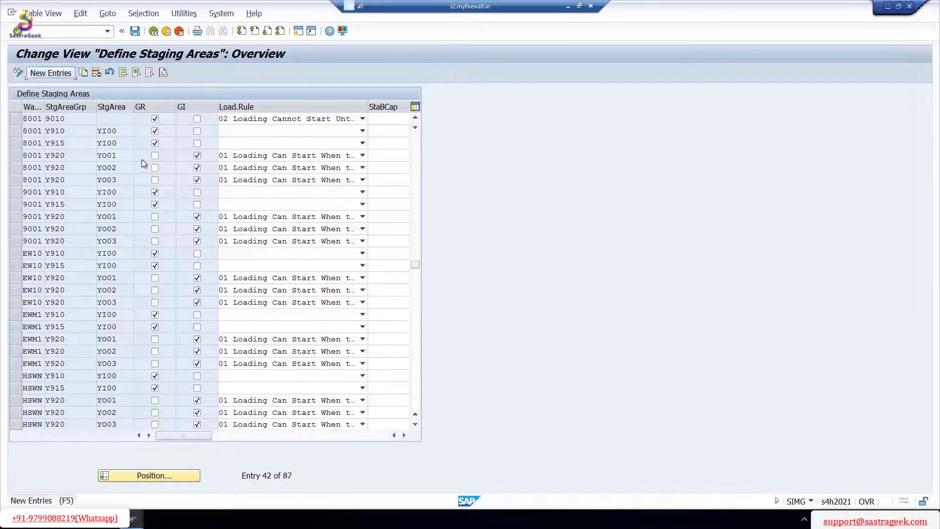
Start a new staging area entry for warehouse 5710 with staging area group XI10
left_click(51, 73)
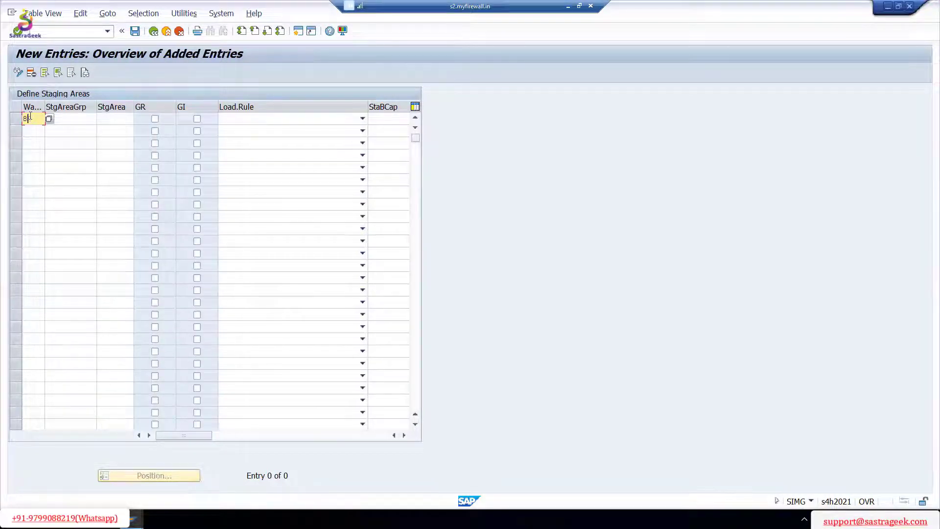
type("5710")
left_click(75, 118)
left_click(101, 118)
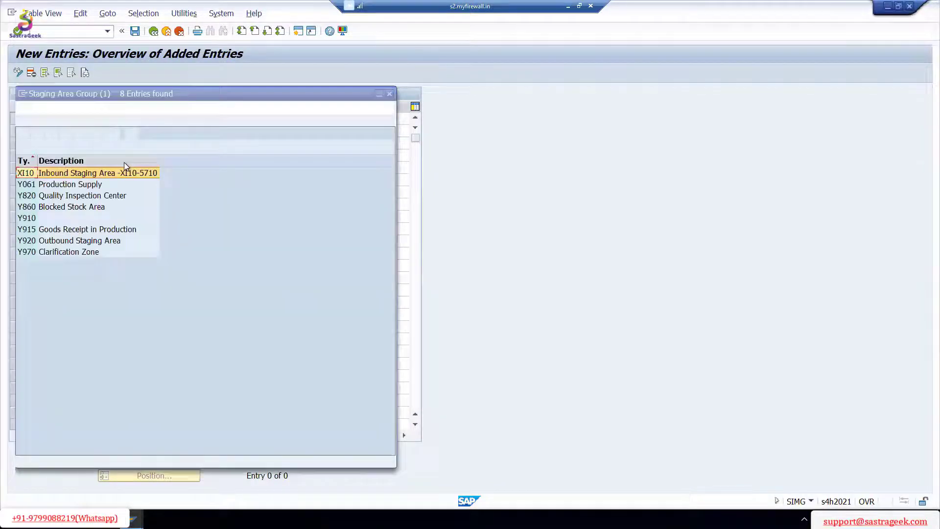
left_click_drag(197, 94, 471, 117)
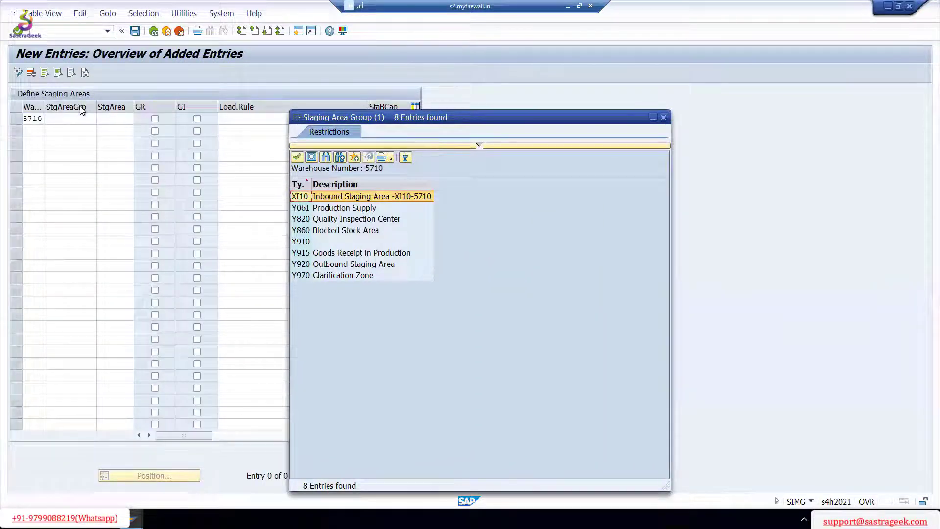
double_click(304, 196)
Search for the staging areas available for storage type XI10 in warehouse 5710
left_click(110, 118)
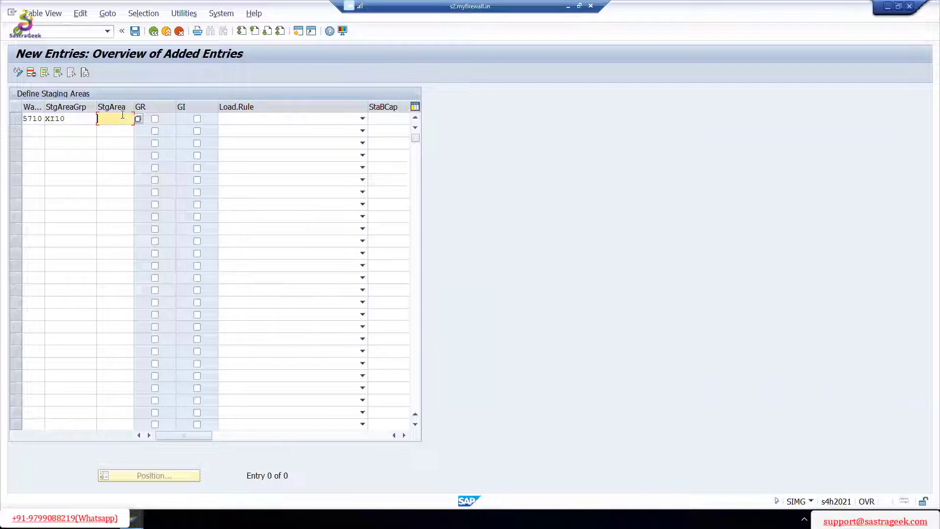
left_click(138, 118)
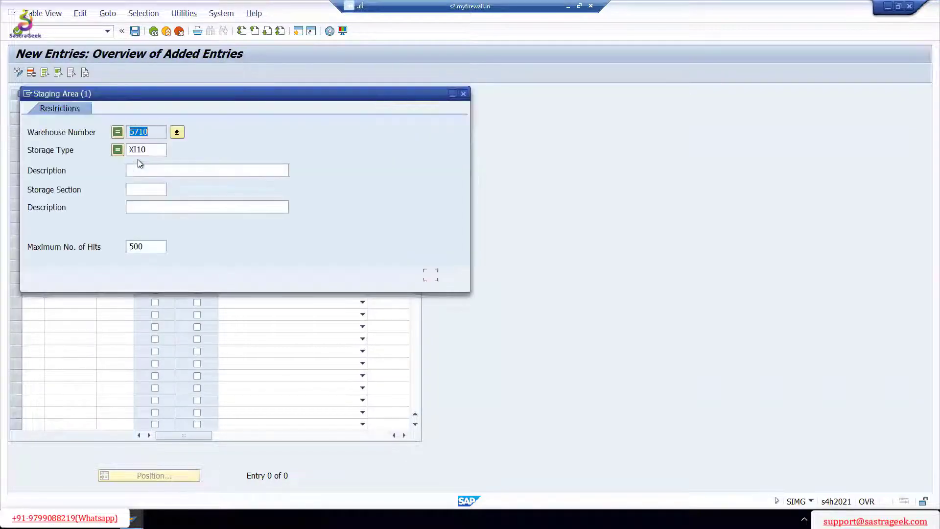
key("Return")
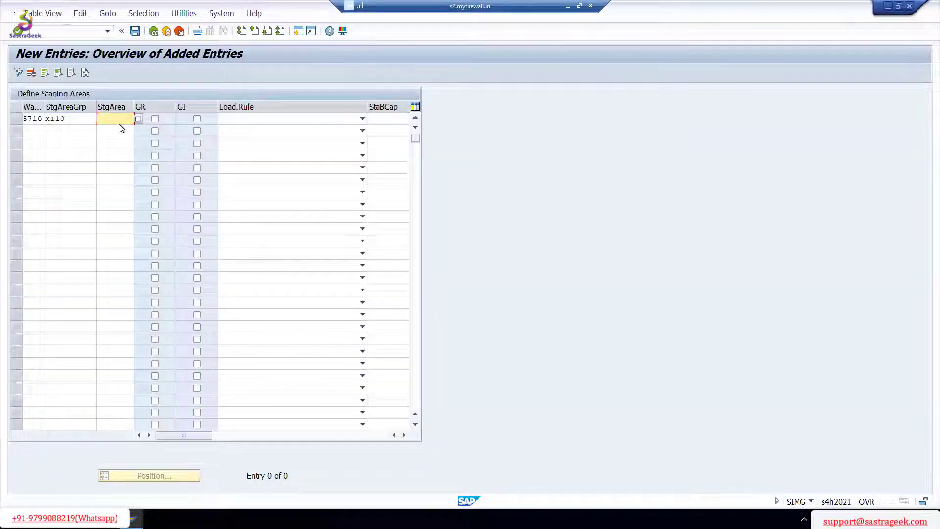